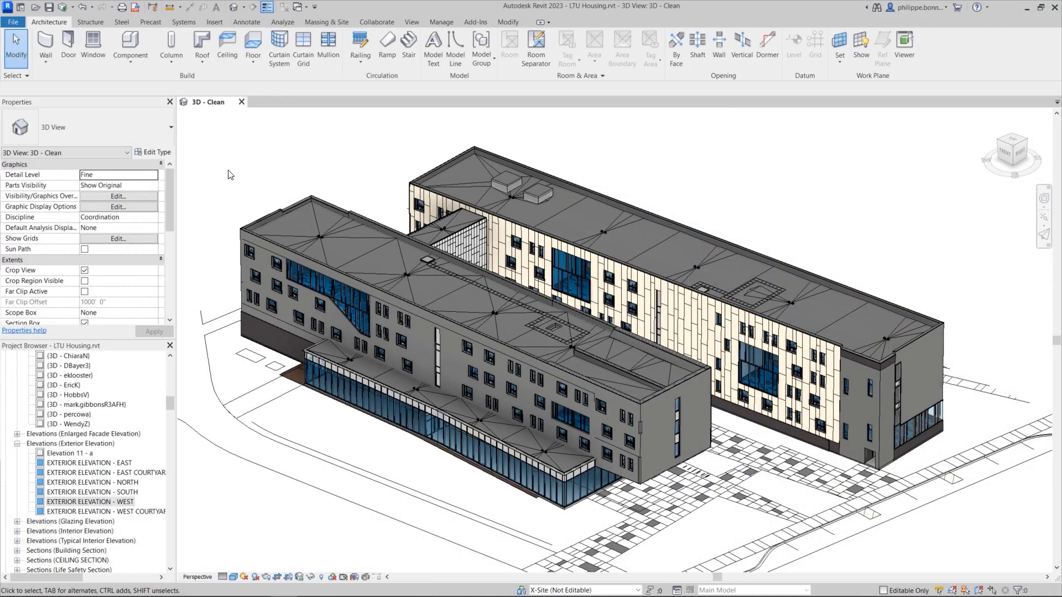
Create a rule-based view filter named 'Wall Sweeps' limited to the Walls > Wall Sweeps category
{"action": "left_click", "coordinate": [50, 66]}
{"action": "key", "text": "g"}
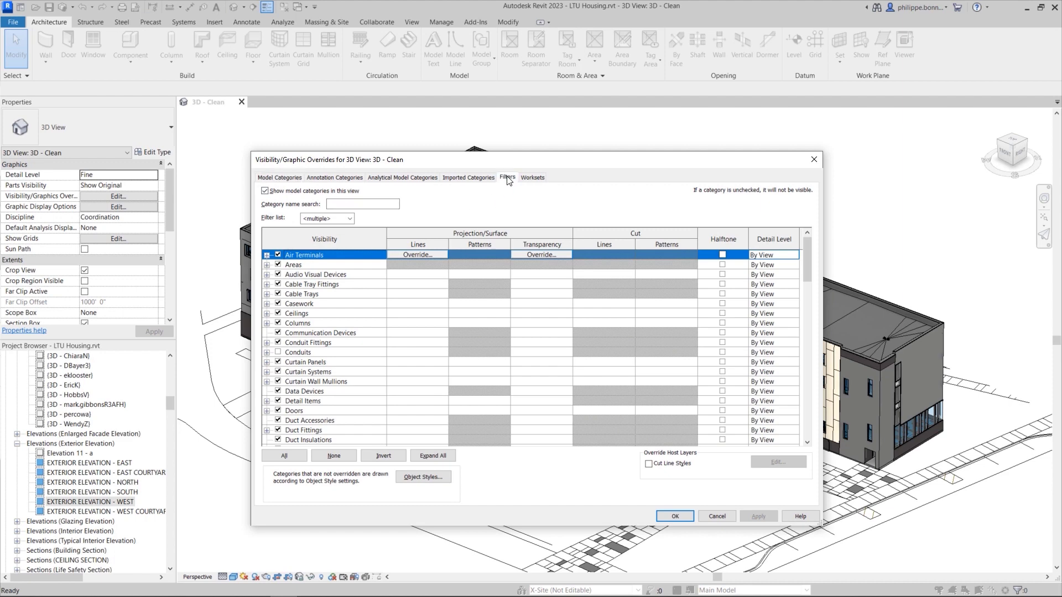
{"action": "left_click", "coordinate": [508, 179]}
{"action": "left_click", "coordinate": [281, 429]}
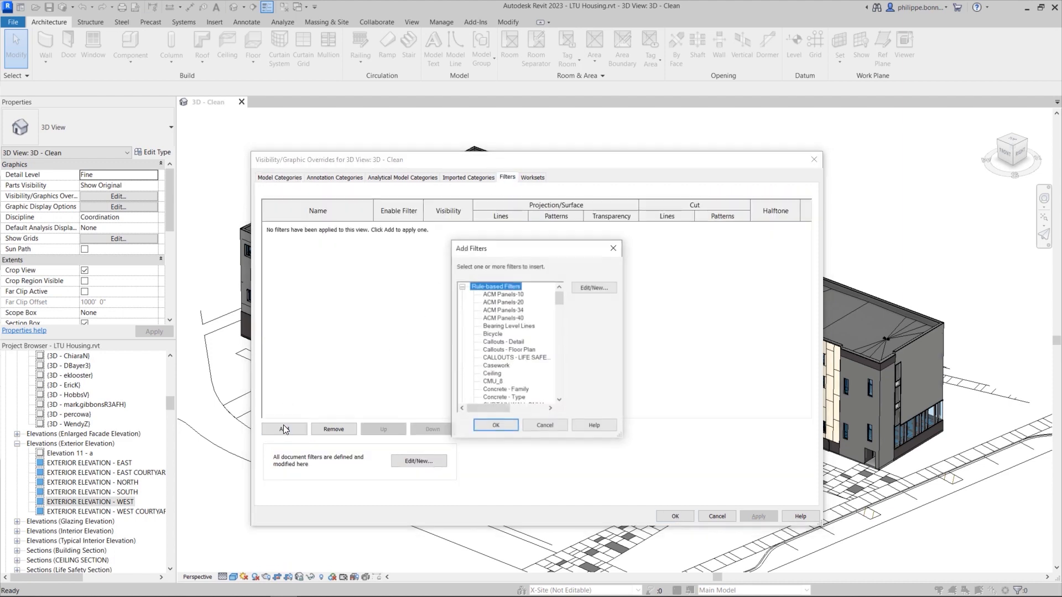
{"action": "left_click", "coordinate": [595, 287]}
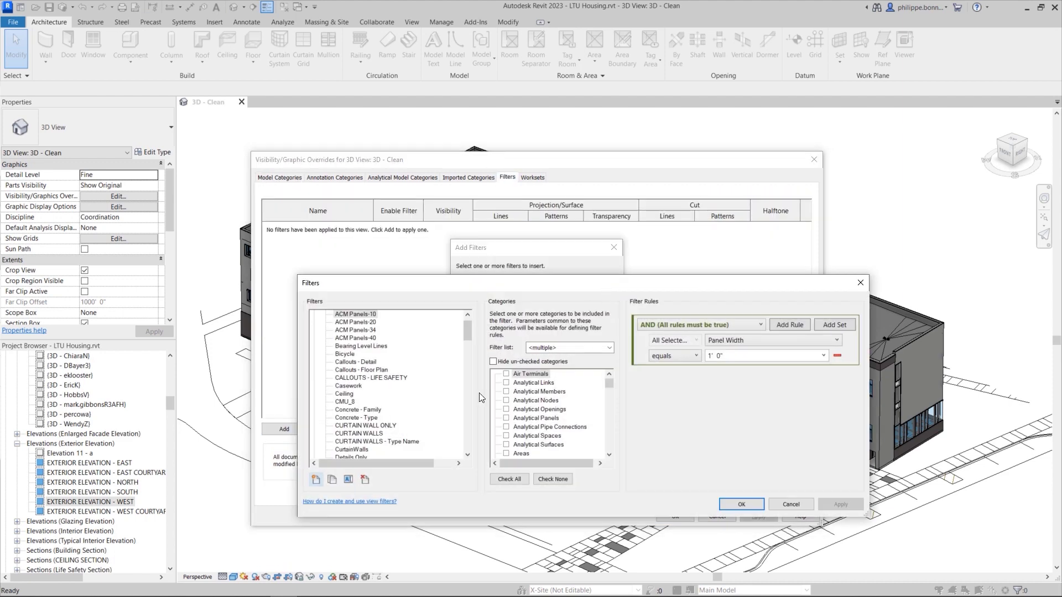
{"action": "left_click", "coordinate": [315, 480]}
{"action": "type", "text": "Wa"}
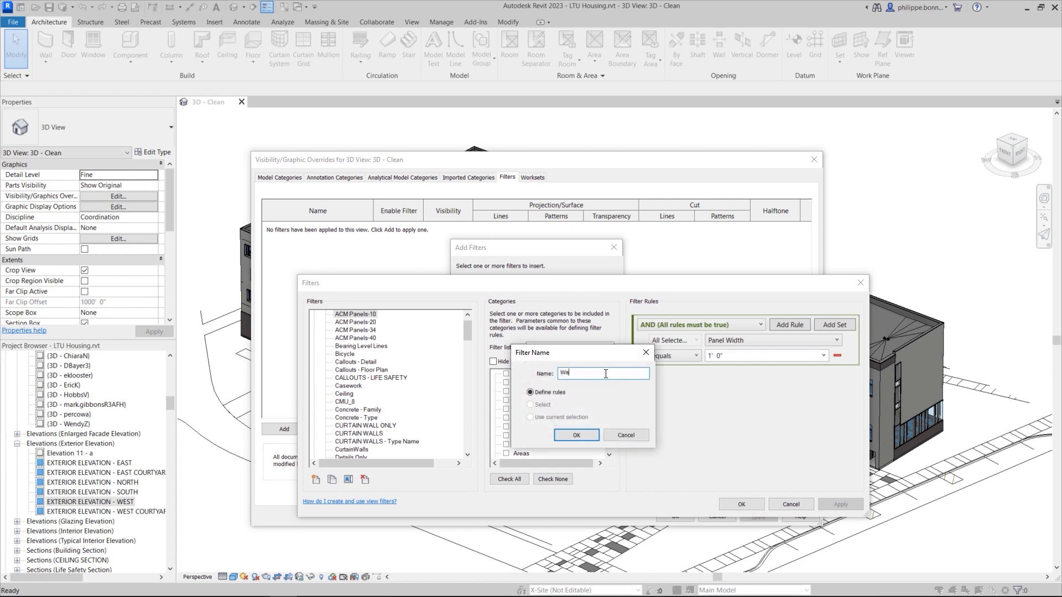
{"action": "type", "text": "ll Sweeps"}
{"action": "left_click", "coordinate": [578, 434]}
{"action": "left_click_drag", "start_coordinate": [612, 378], "coordinate": [613, 448]}
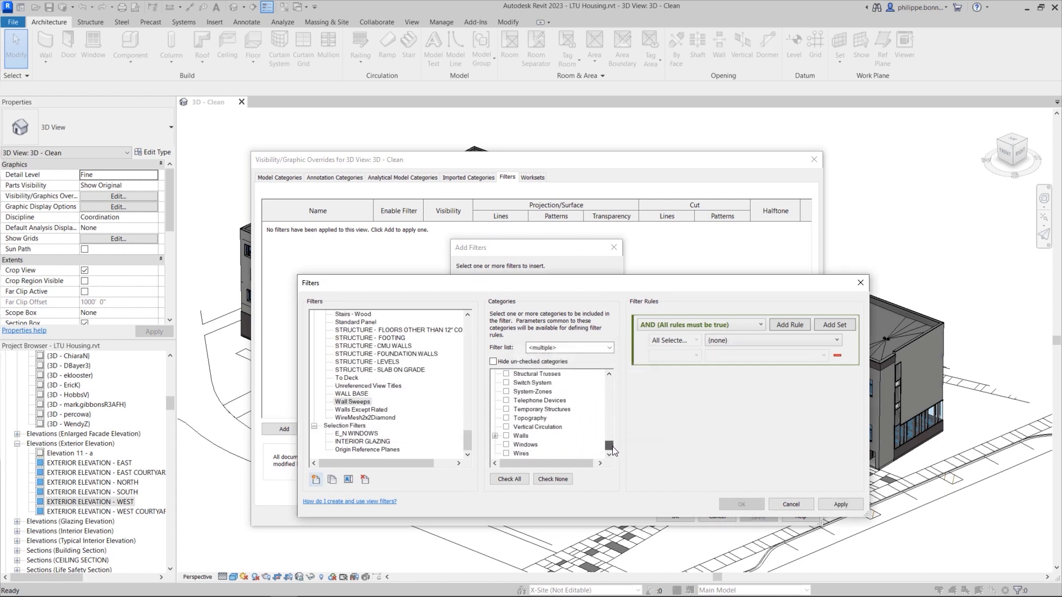
{"action": "left_click", "coordinate": [495, 436]}
{"action": "left_click", "coordinate": [517, 445]}
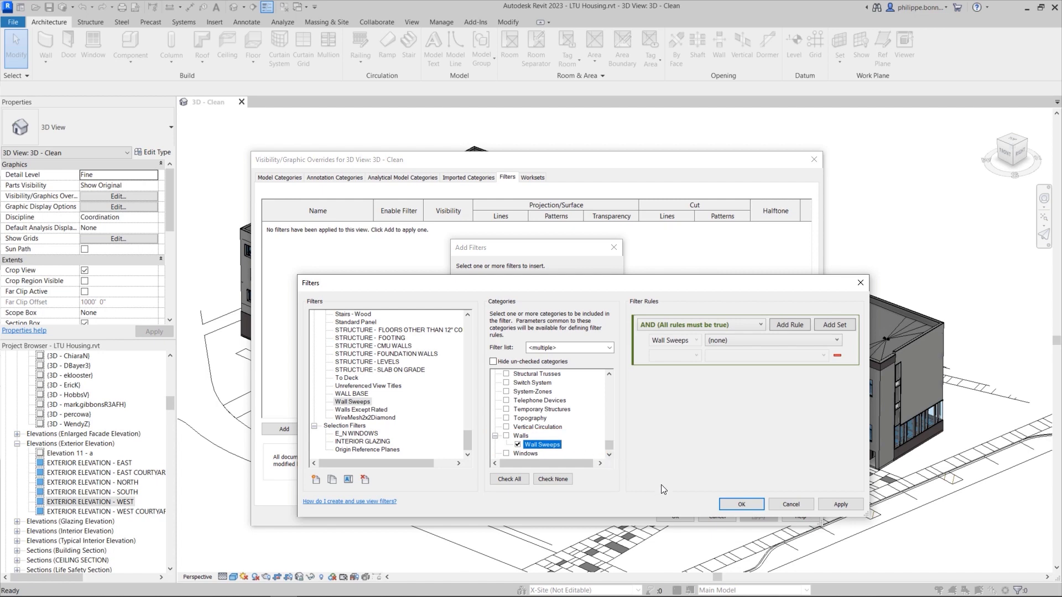
{"action": "left_click", "coordinate": [734, 506]}
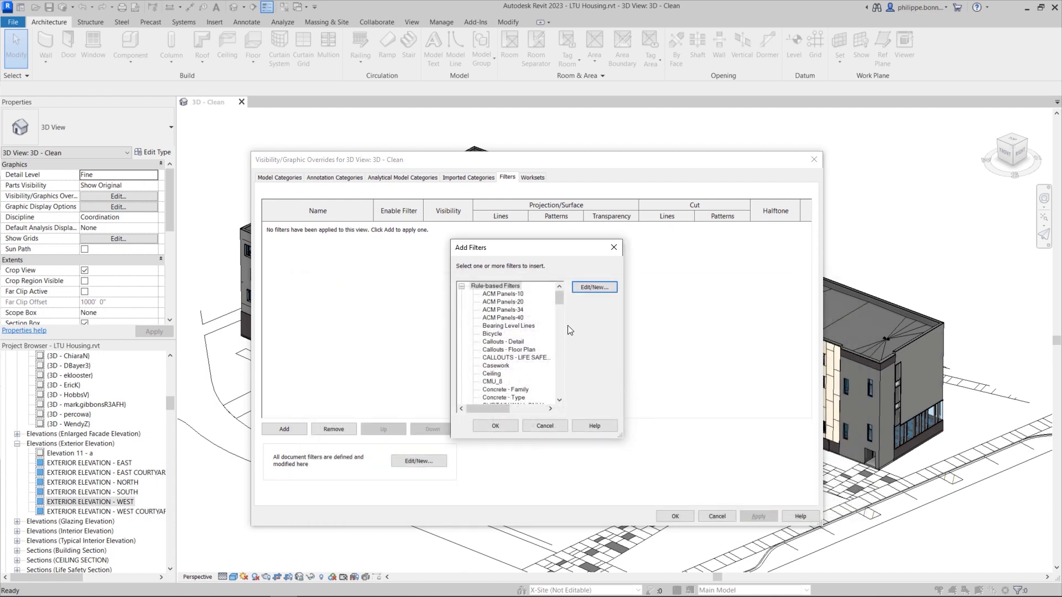
Add the Wall Sweeps filter to the 3D view with a solid orange surface pattern override
{"action": "left_click_drag", "start_coordinate": [558, 304], "coordinate": [572, 408]}
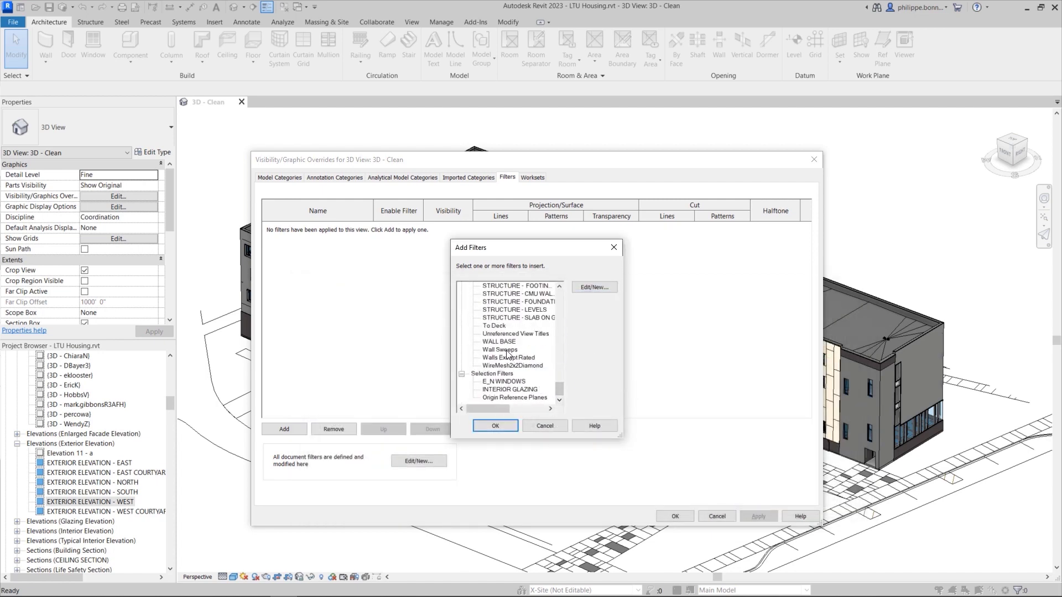
{"action": "left_click", "coordinate": [495, 425]}
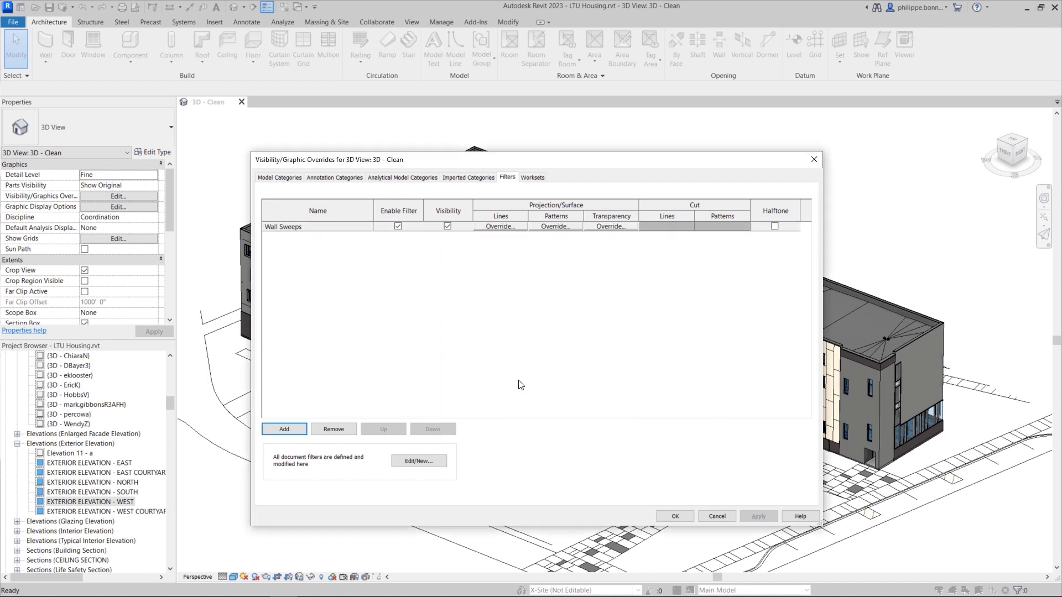
{"action": "left_click", "coordinate": [553, 228]}
{"action": "left_click", "coordinate": [549, 308]}
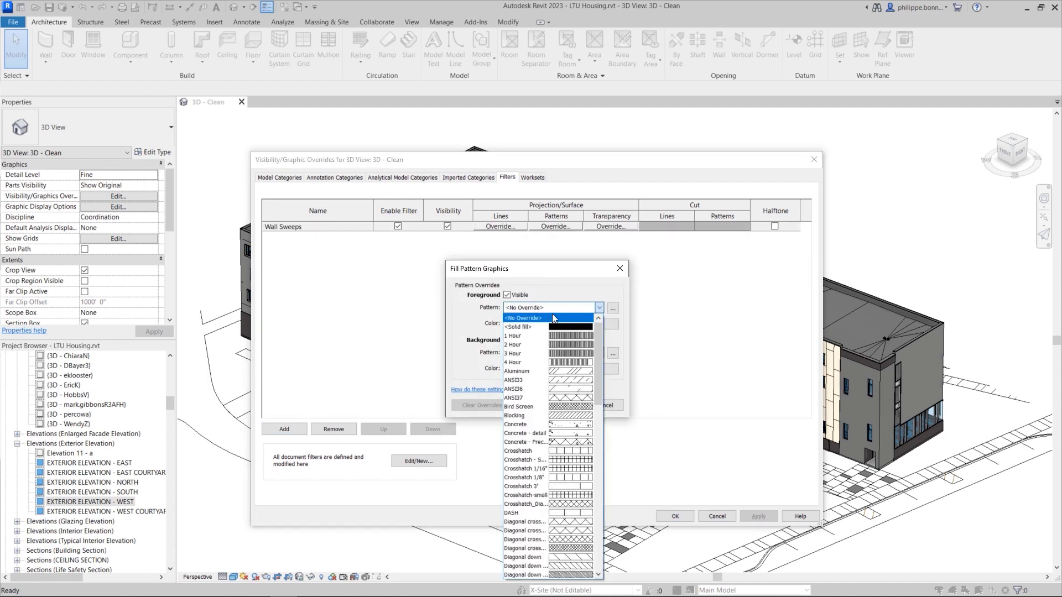
{"action": "left_click", "coordinate": [558, 320]}
{"action": "left_click", "coordinate": [566, 326]}
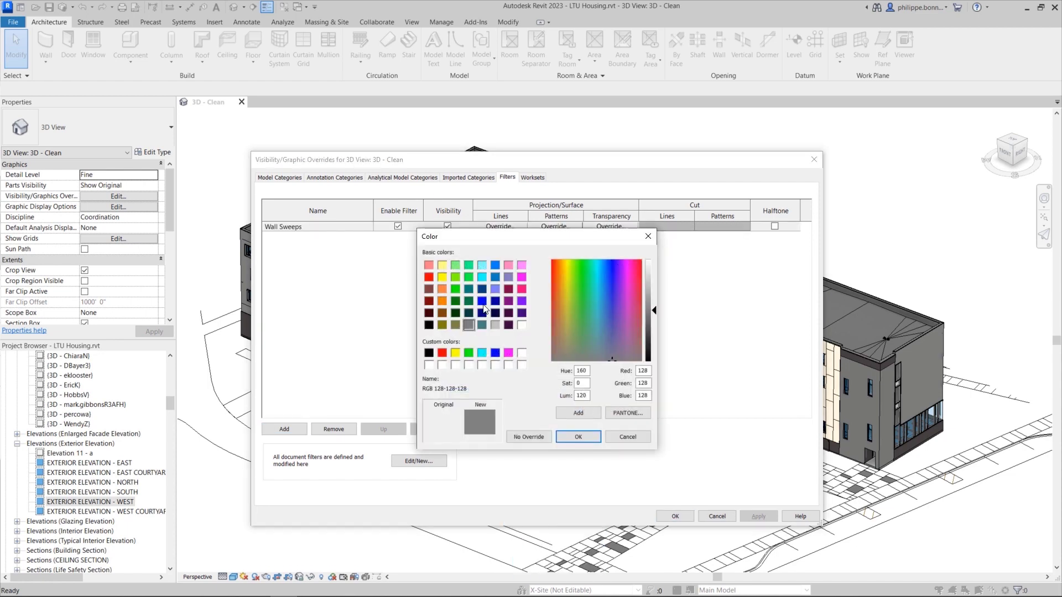
{"action": "left_click", "coordinate": [445, 300]}
{"action": "left_click", "coordinate": [575, 435]}
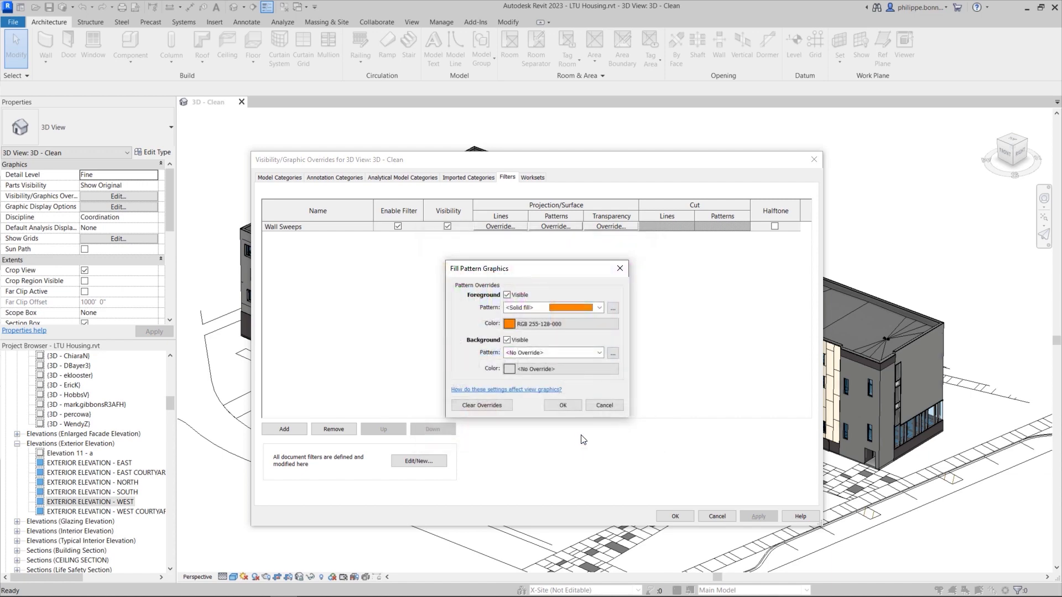
{"action": "left_click", "coordinate": [563, 402]}
{"action": "left_click", "coordinate": [680, 515]}
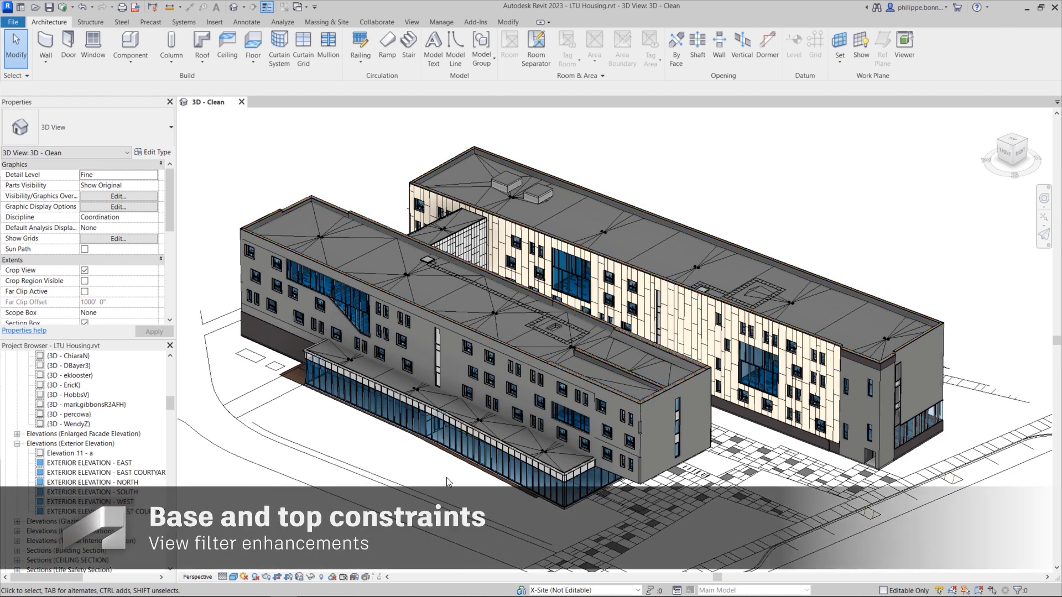
Limit Walls Second Floor to Walls with rule Base Constraint equals 02 SECOND - FINISH FLOOR
{"action": "key", "text": "v"}
{"action": "key", "text": "g"}
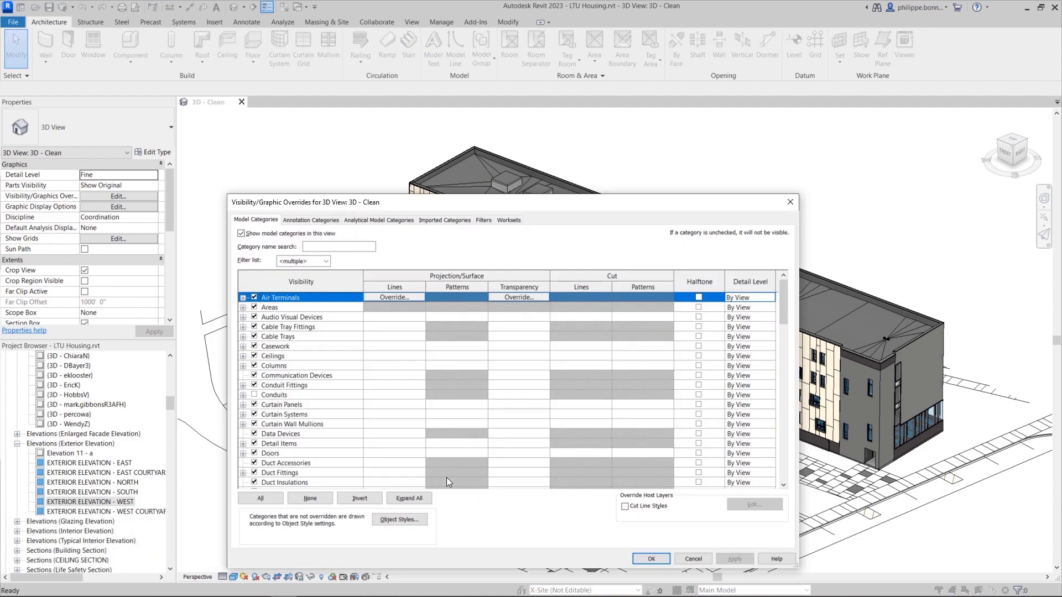
{"action": "left_click", "coordinate": [482, 220]}
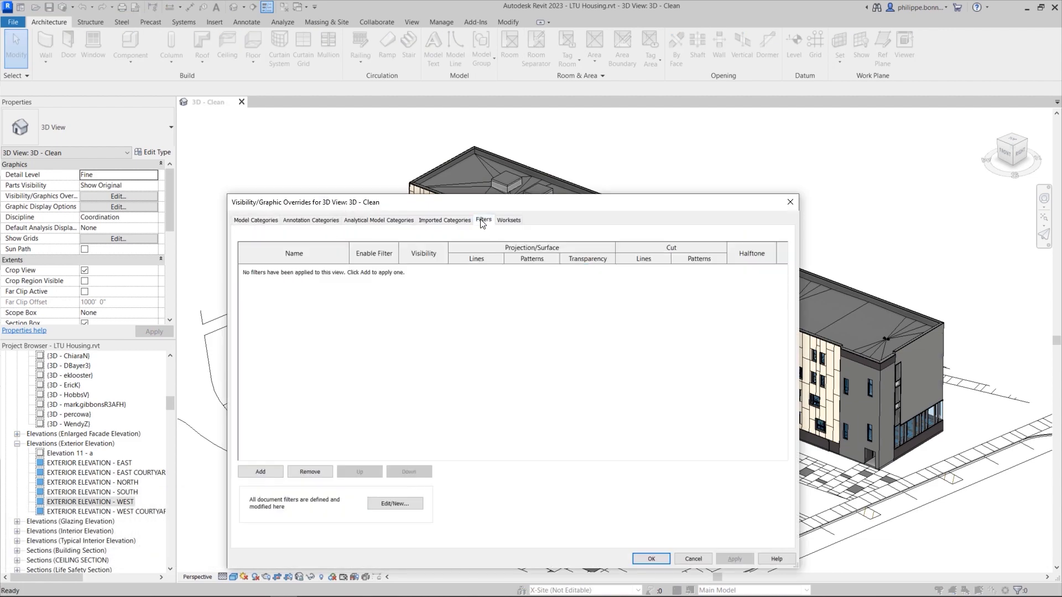
{"action": "left_click", "coordinate": [307, 471]}
{"action": "left_click_drag", "start_coordinate": [607, 383], "coordinate": [606, 446]}
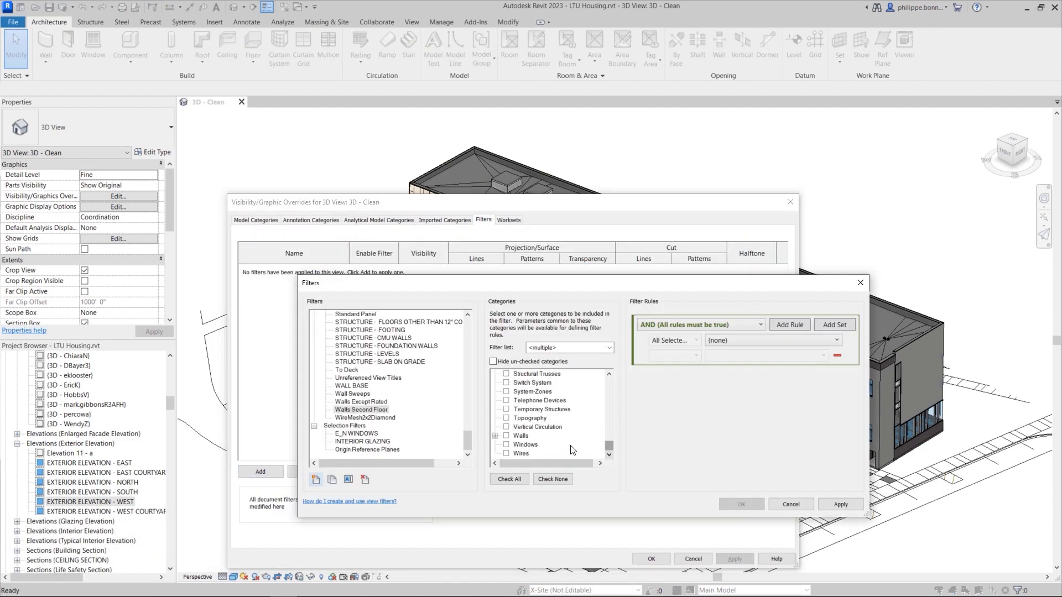
{"action": "left_click", "coordinate": [506, 435]}
{"action": "left_click", "coordinate": [831, 339]}
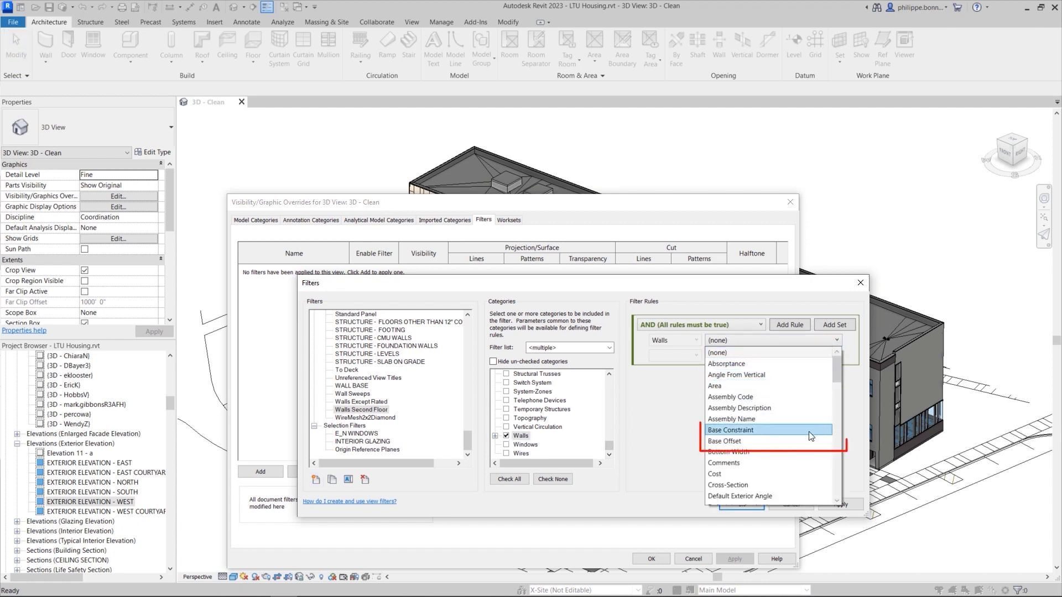
{"action": "left_click_drag", "start_coordinate": [839, 374], "coordinate": [831, 471]}
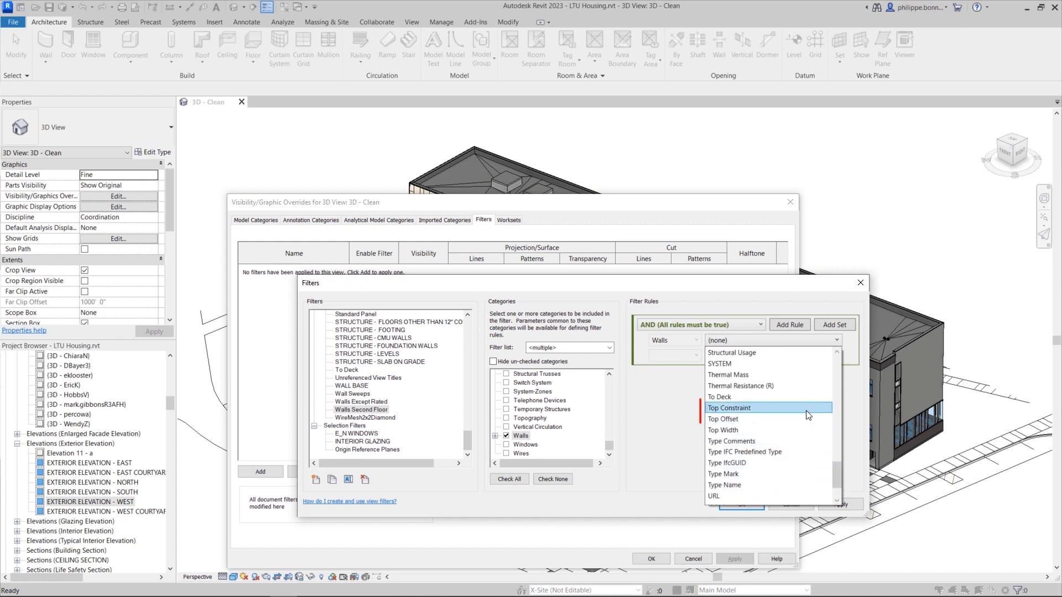
{"action": "left_click_drag", "start_coordinate": [835, 470], "coordinate": [841, 362]}
{"action": "left_click", "coordinate": [773, 426]}
{"action": "left_click", "coordinate": [674, 356]}
{"action": "left_click", "coordinate": [758, 355]}
{"action": "left_click", "coordinate": [791, 455]}
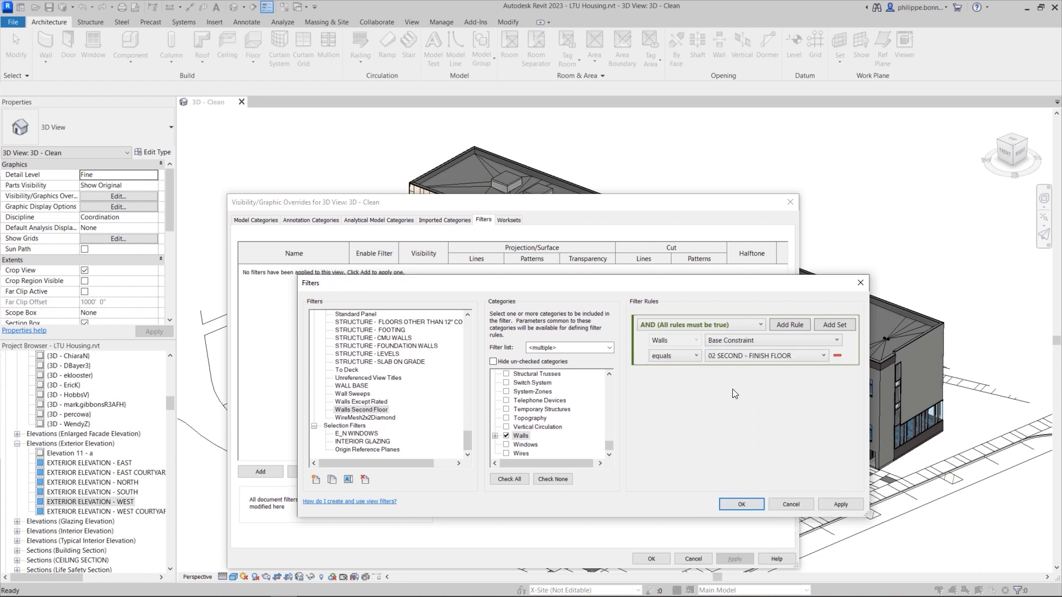
Add a second rule, Base Offset equals 0' 0", and save the filter
{"action": "left_click", "coordinate": [796, 325]}
{"action": "left_click", "coordinate": [708, 373]}
{"action": "left_click", "coordinate": [767, 449]}
{"action": "left_click", "coordinate": [695, 385]}
{"action": "left_click", "coordinate": [632, 399]}
{"action": "left_click", "coordinate": [824, 388]}
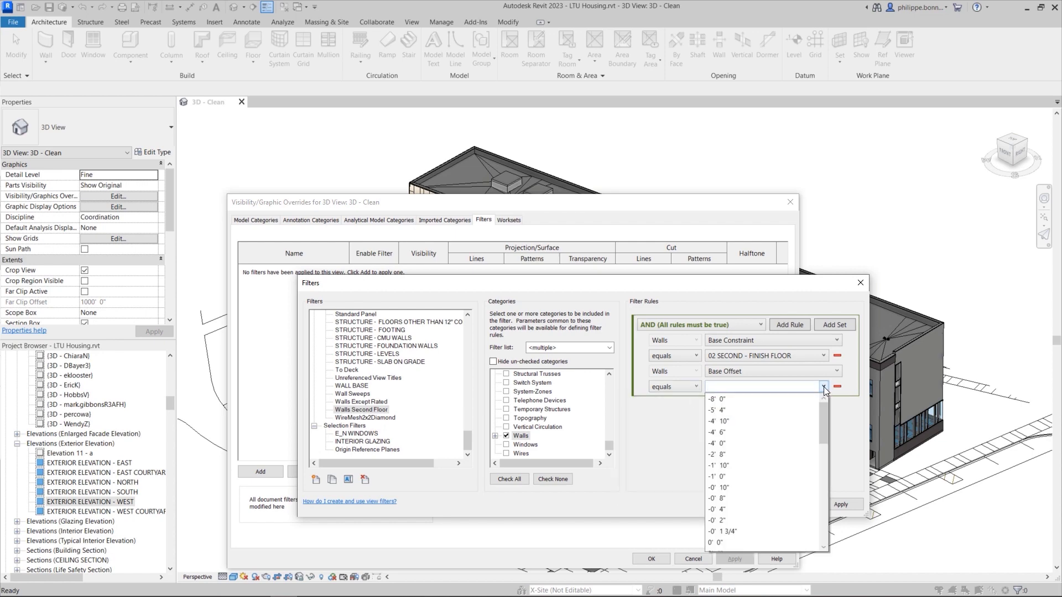
{"action": "left_click", "coordinate": [757, 543]}
{"action": "left_click", "coordinate": [840, 504]}
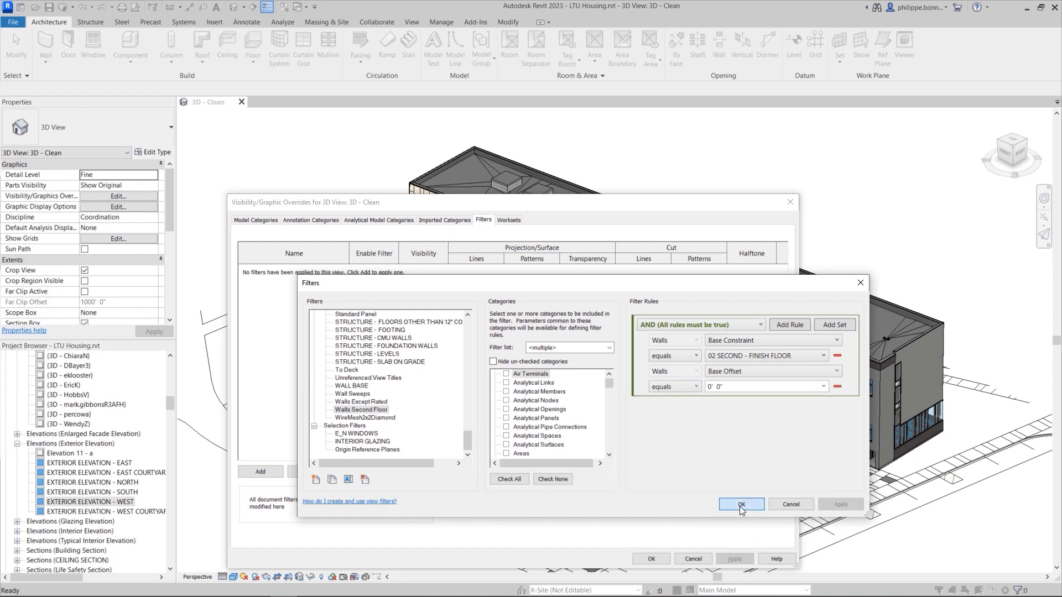
Add the Walls Second Floor filter to the 3D view with a solid green surface pattern override
{"action": "left_click", "coordinate": [740, 504]}
{"action": "left_click_drag", "start_coordinate": [539, 392], "coordinate": [534, 432]}
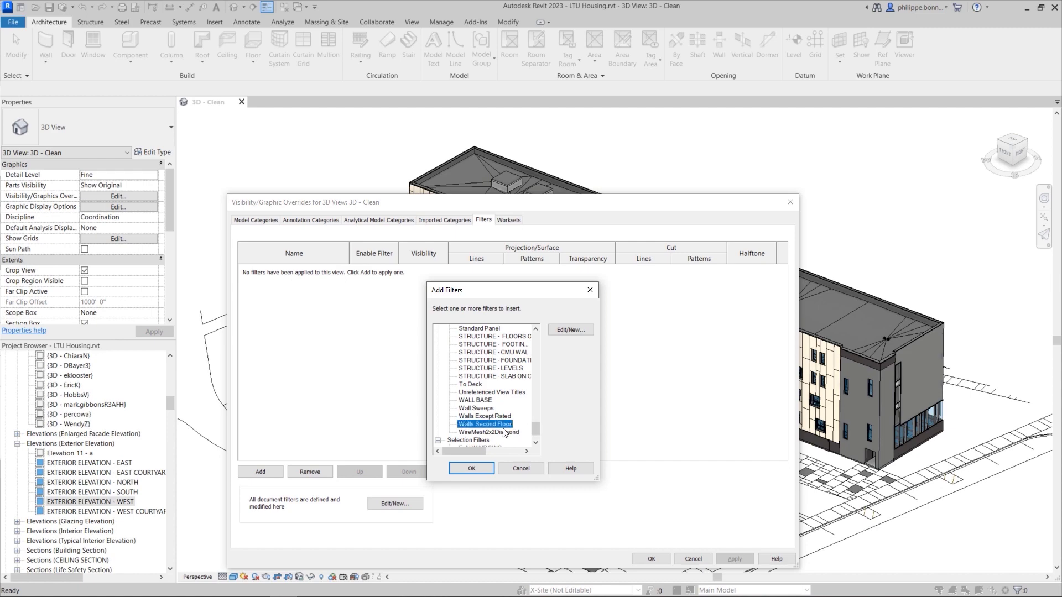
{"action": "left_click", "coordinate": [471, 469]}
{"action": "left_click", "coordinate": [532, 269]}
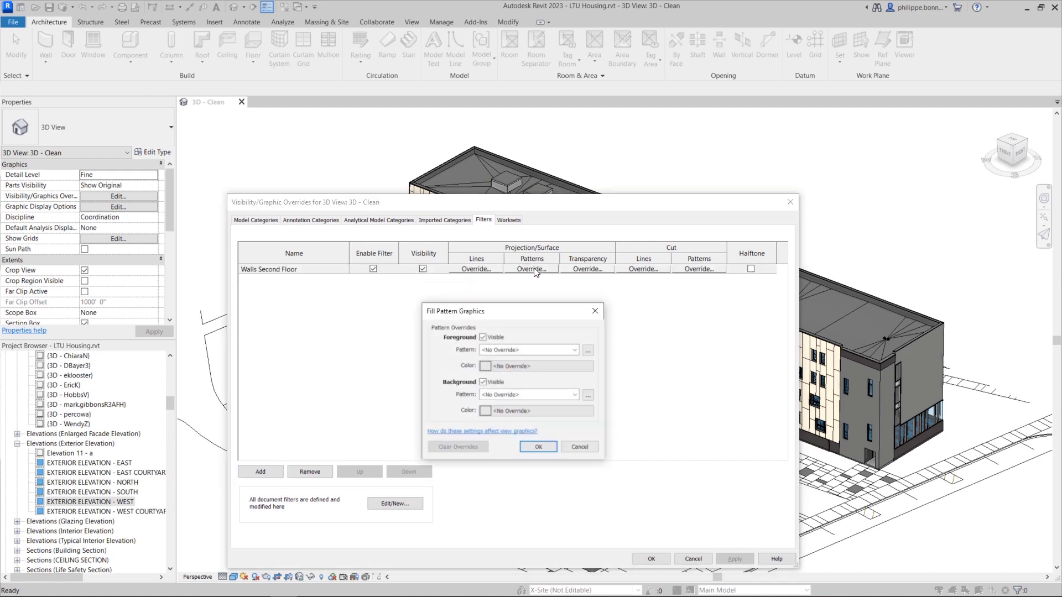
{"action": "left_click", "coordinate": [523, 350]}
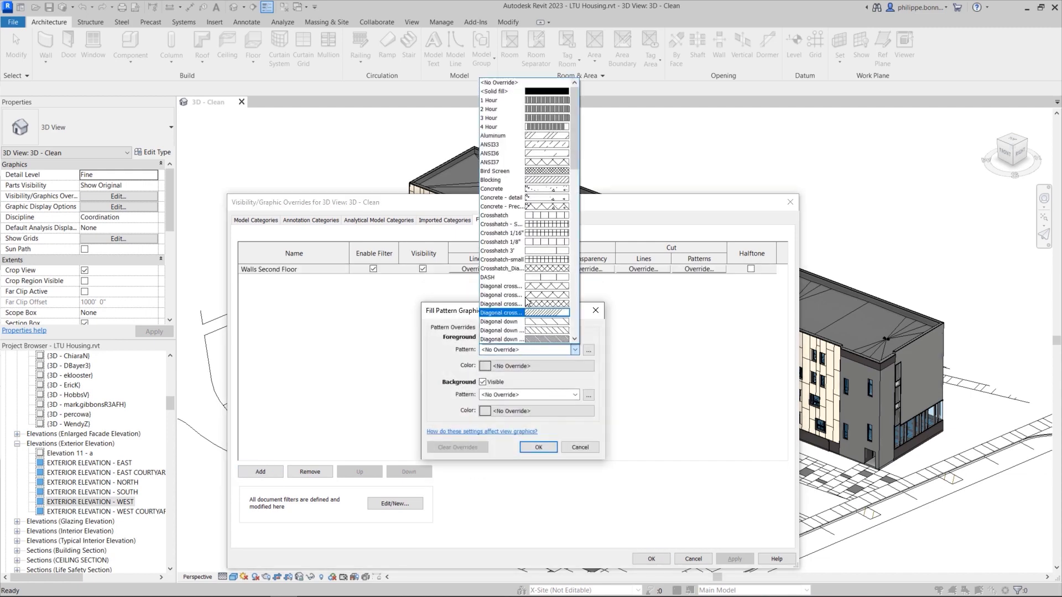
{"action": "left_click", "coordinate": [554, 94]}
{"action": "left_click", "coordinate": [541, 366]}
{"action": "left_click", "coordinate": [432, 330]}
{"action": "left_click", "coordinate": [554, 479]}
{"action": "left_click", "coordinate": [535, 446]}
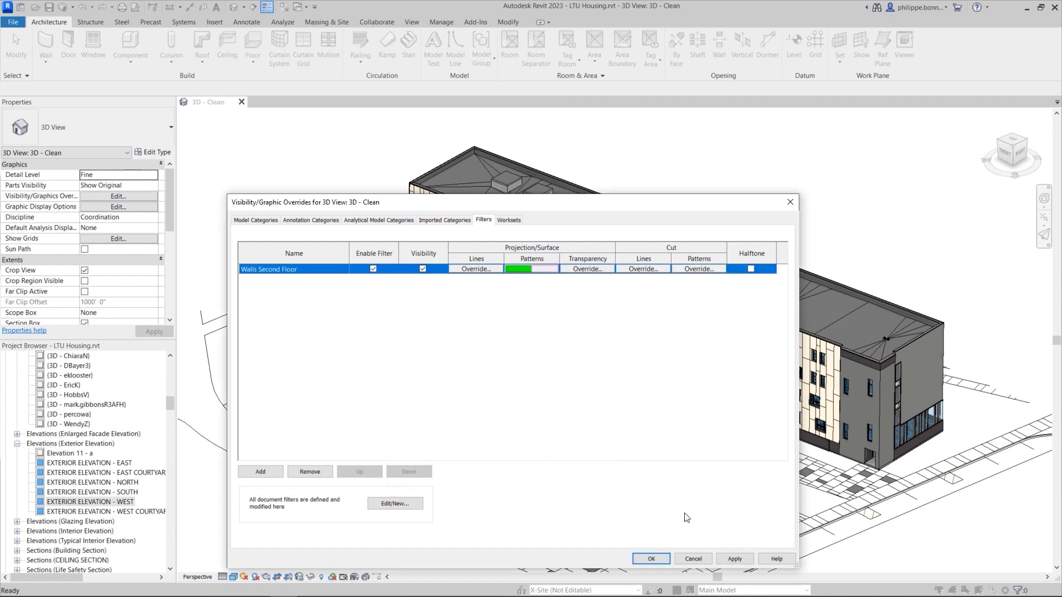
{"action": "left_click", "coordinate": [734, 558]}
{"action": "left_click", "coordinate": [652, 559]}
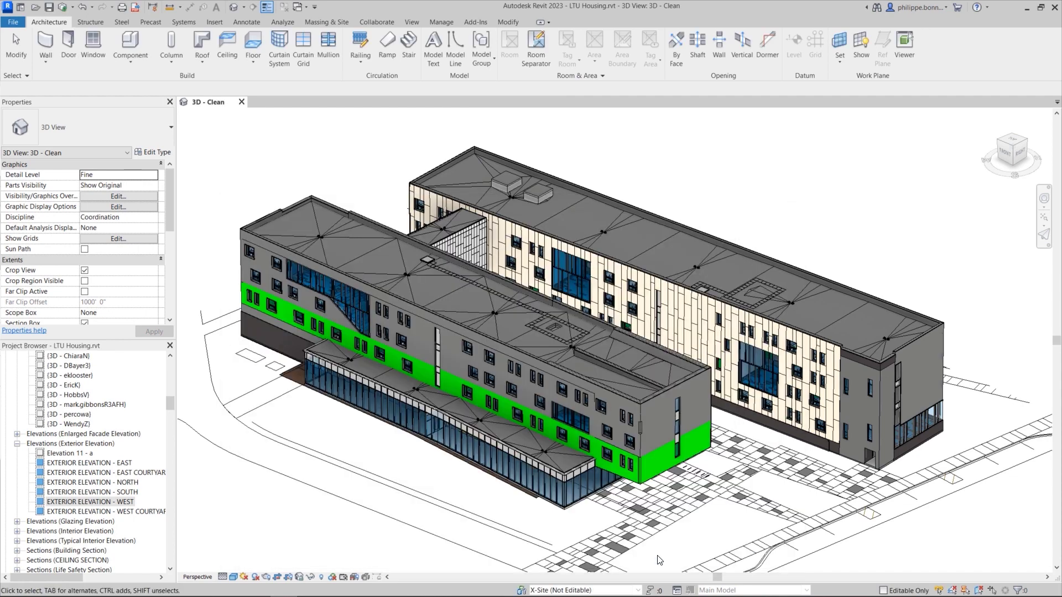